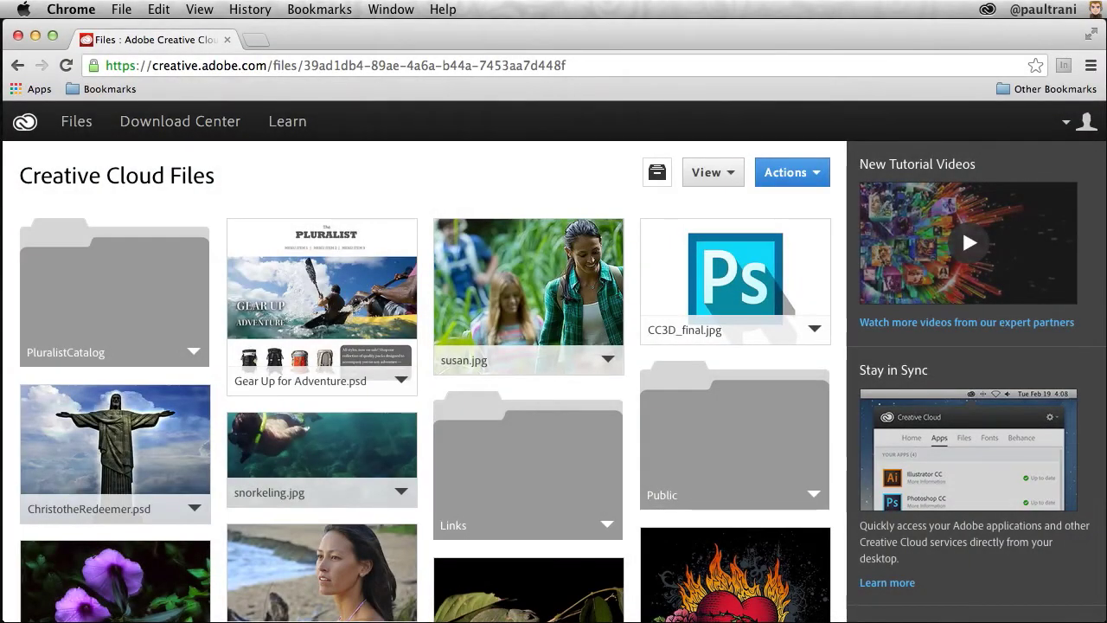
# Narrow the browser and drag BeachKayak.psd from the desktop onto the Creative Cloud Files page.
pyautogui.moveTo(1102, 589); pyautogui.dragTo(952, 579)
pyautogui.click(1001, 421)
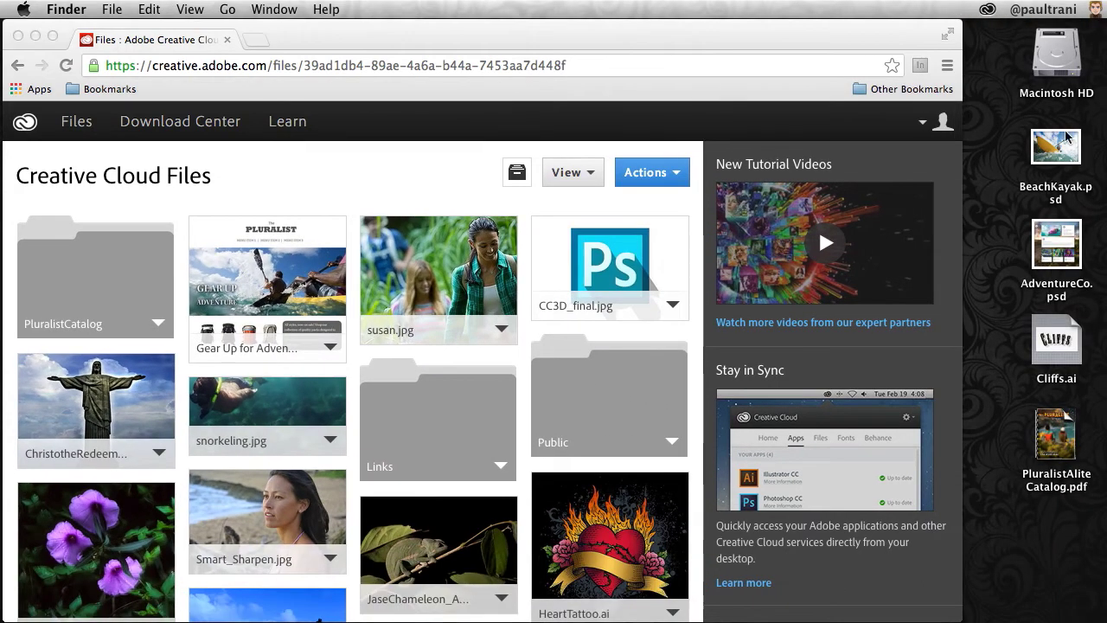
pyautogui.moveTo(1067, 137); pyautogui.dragTo(367, 233)
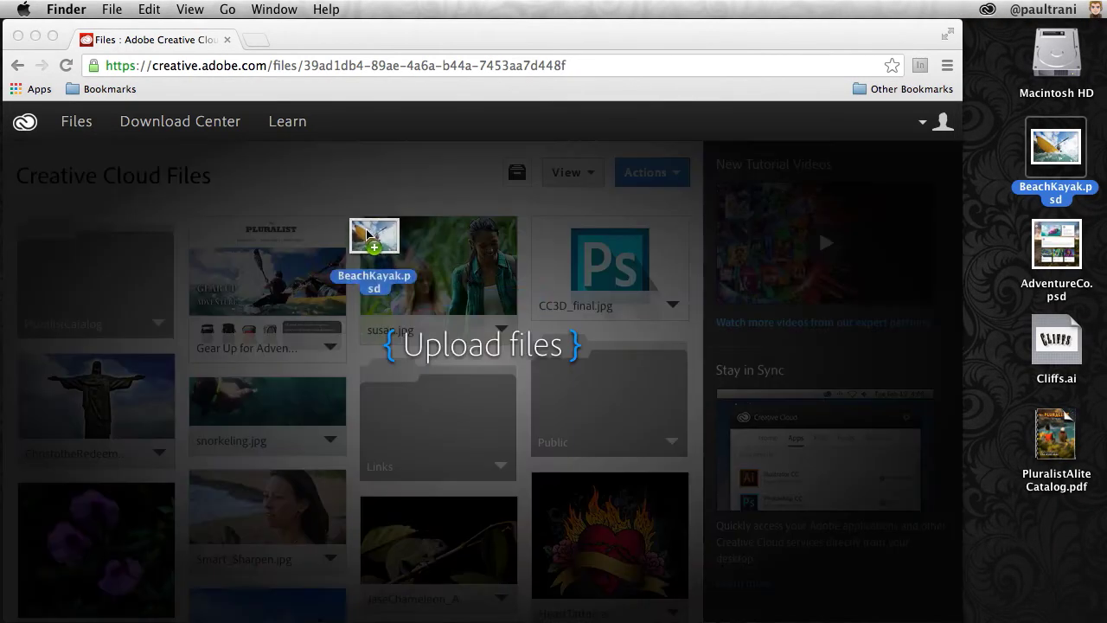
pyautogui.moveTo(367, 234); pyautogui.dragTo(366, 235)
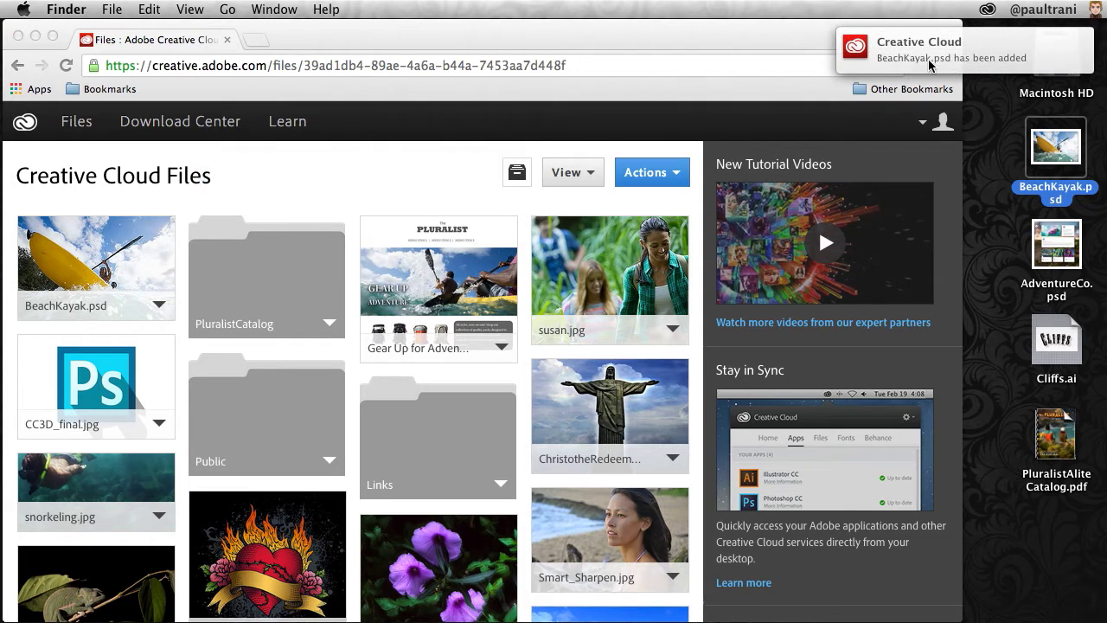
pyautogui.click(33, 36)
# Open the synced Creative Cloud Files folder and move AdventureCo.psd, Cliffs.ai and PluralistAliteCatalog.pdf into it.
pyautogui.click(987, 10)
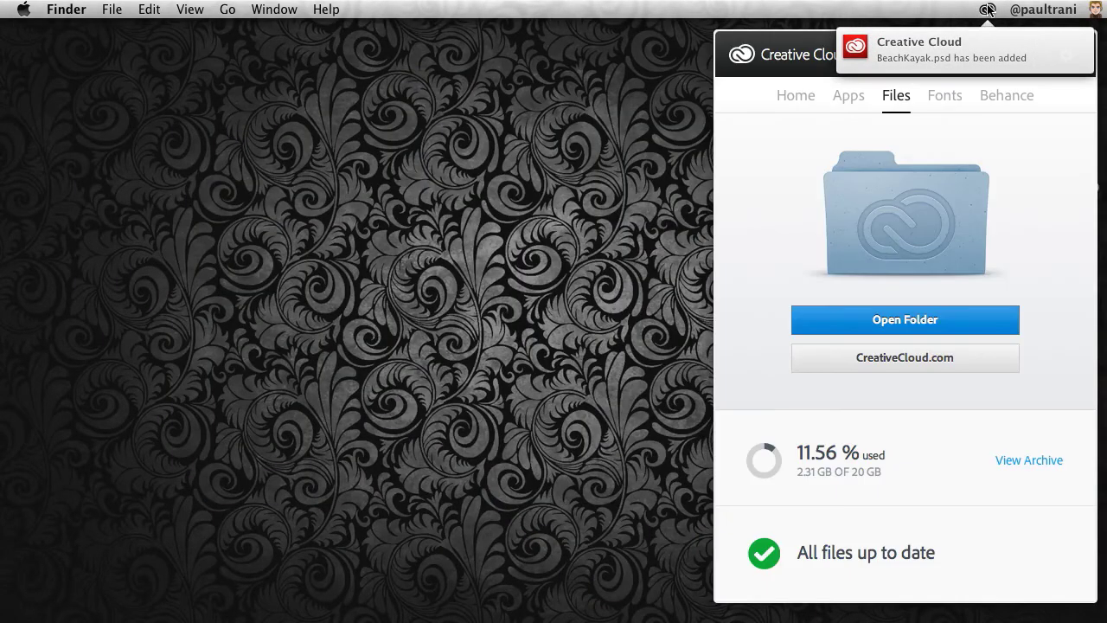
pyautogui.click(879, 322)
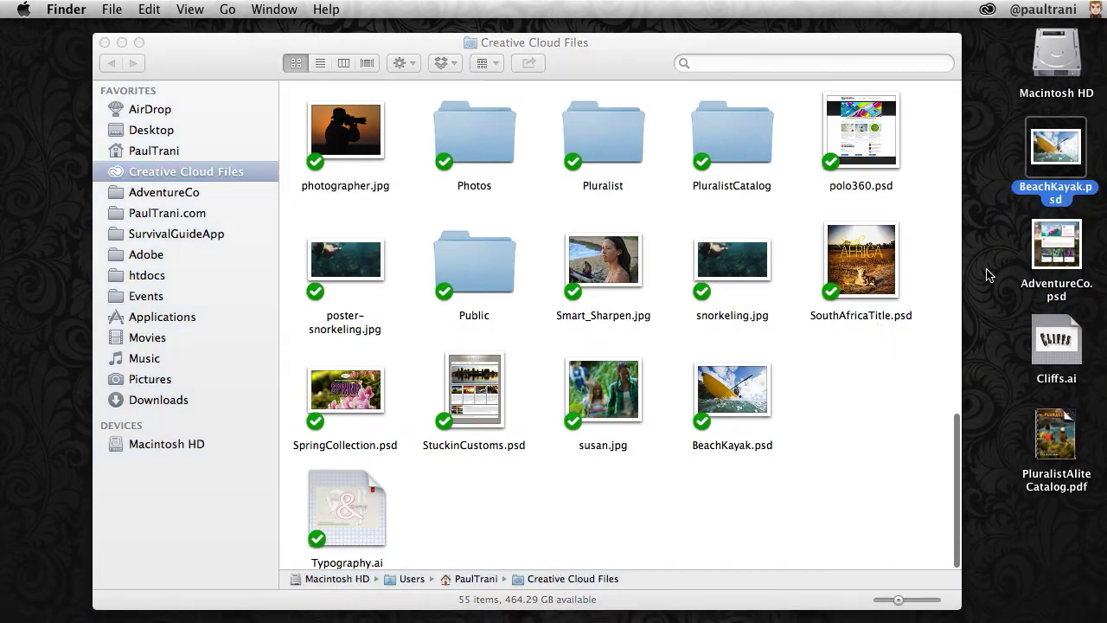
pyautogui.moveTo(989, 247); pyautogui.dragTo(1083, 471)
pyautogui.moveTo(1072, 218); pyautogui.dragTo(867, 374)
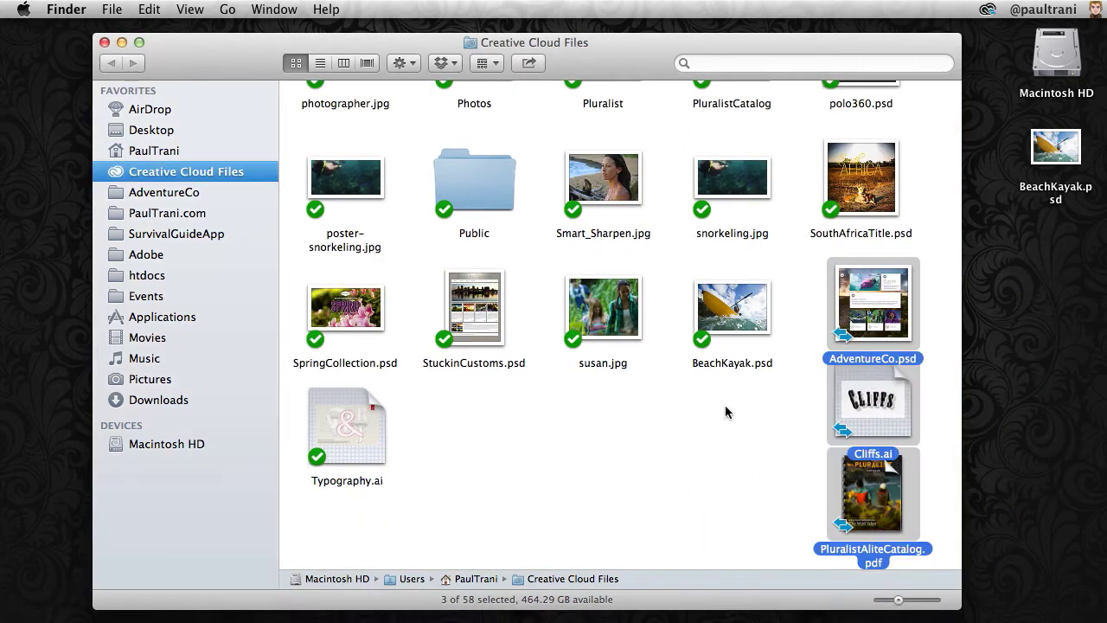
# Arrange the three added files in the folder grid beside StuckinCustoms.psd.
pyautogui.click(724, 410)
pyautogui.moveTo(870, 303); pyautogui.dragTo(469, 422)
pyautogui.click(858, 411)
pyautogui.moveTo(859, 411); pyautogui.dragTo(588, 424)
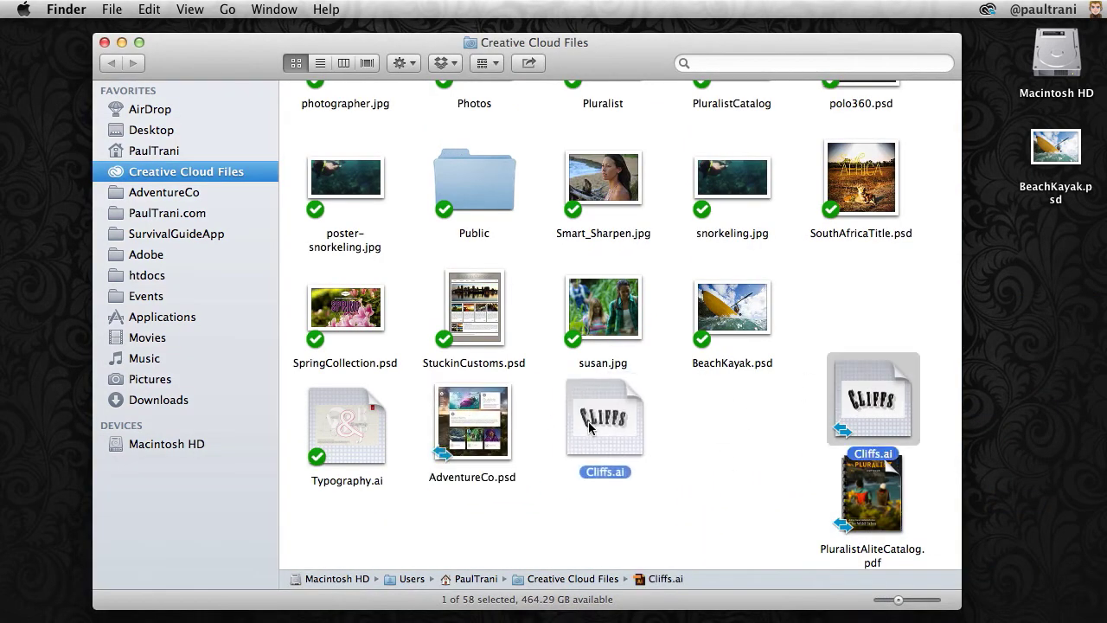
pyautogui.moveTo(870, 493); pyautogui.dragTo(722, 412)
pyautogui.click(811, 479)
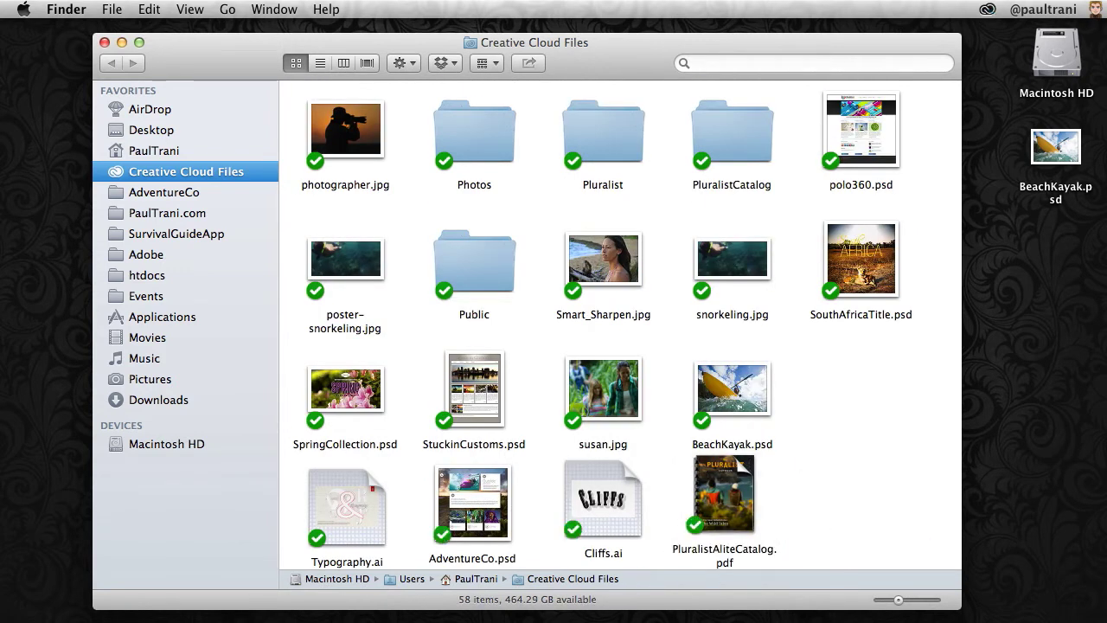
# Check the Creative Cloud sync status and bring up AdventureCo.psd's context options.
pyautogui.click(987, 9)
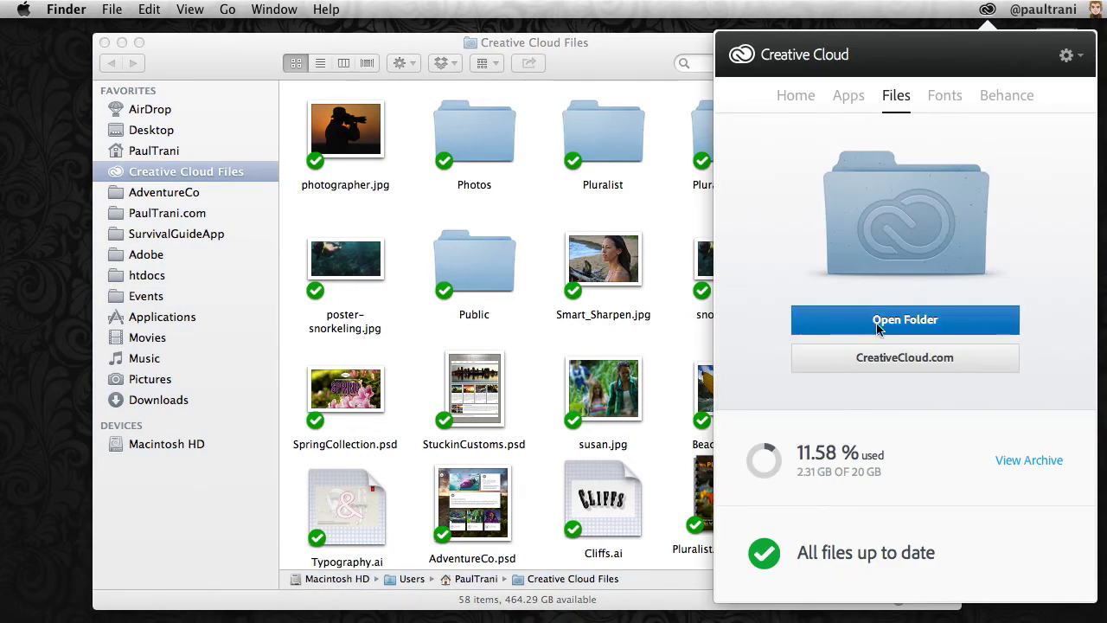
pyautogui.click(475, 502)
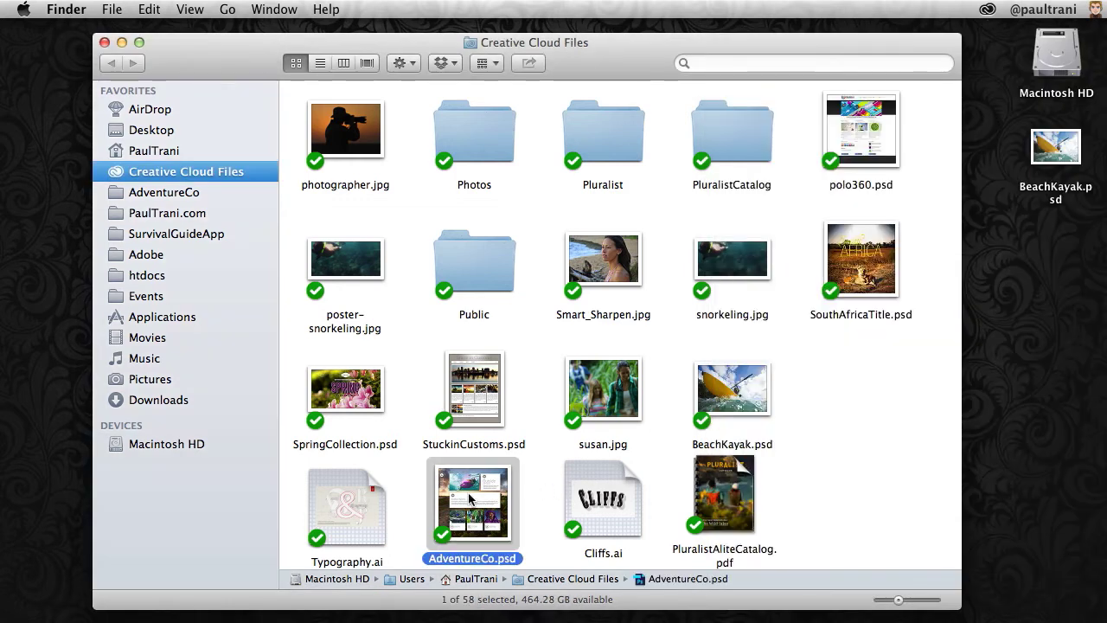
pyautogui.rightClick(468, 489)
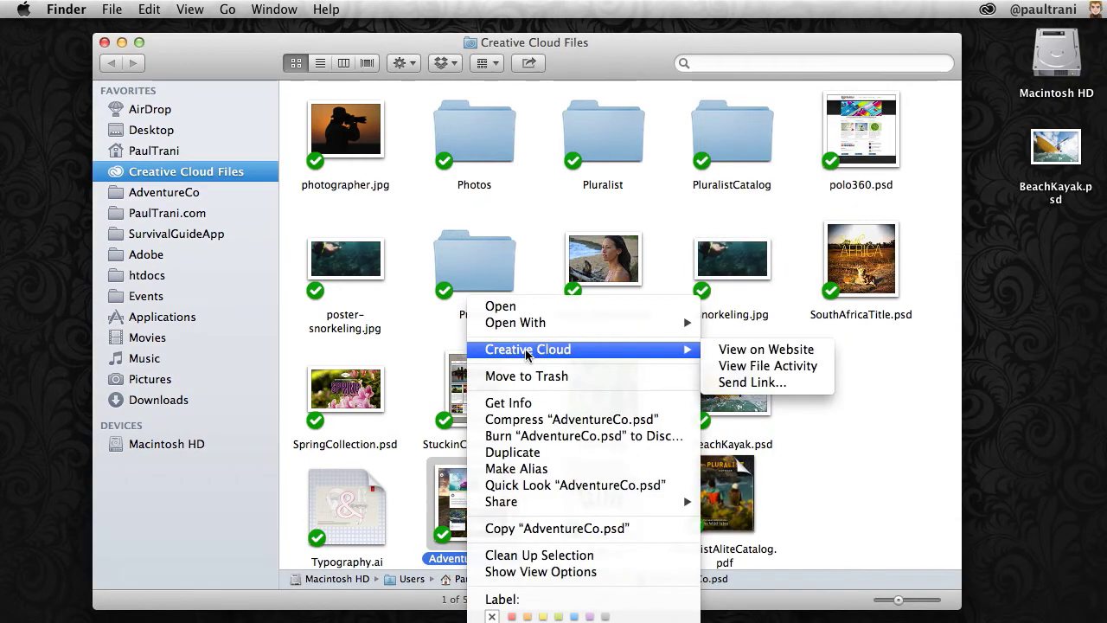
pyautogui.moveTo(528, 349)
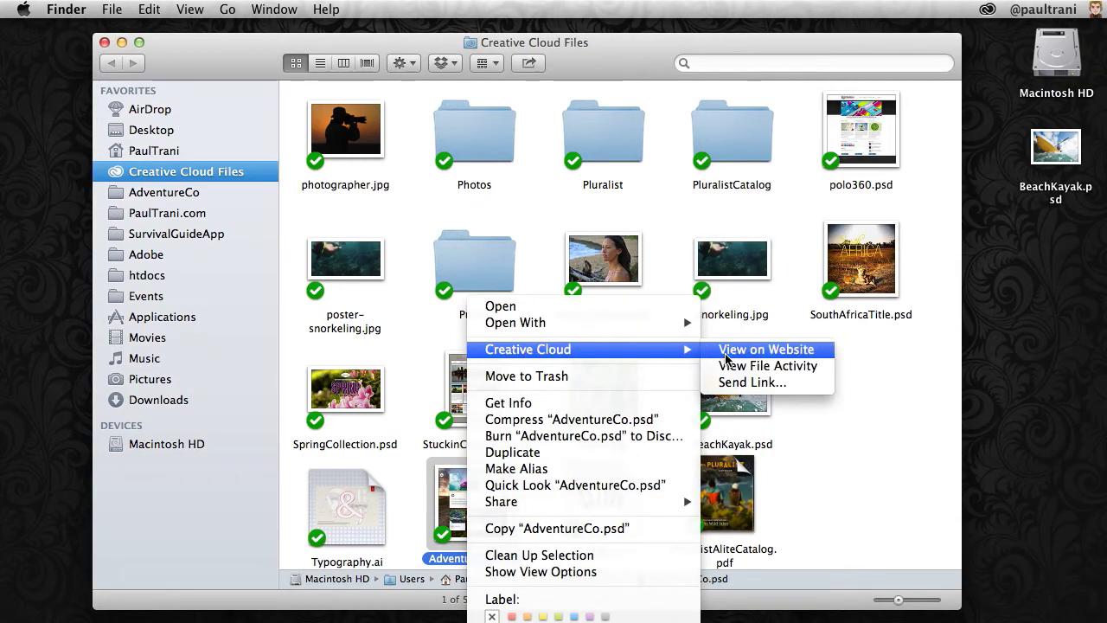
# View AdventureCo.psd on the Creative Cloud website and check its Share options.
pyautogui.click(726, 355)
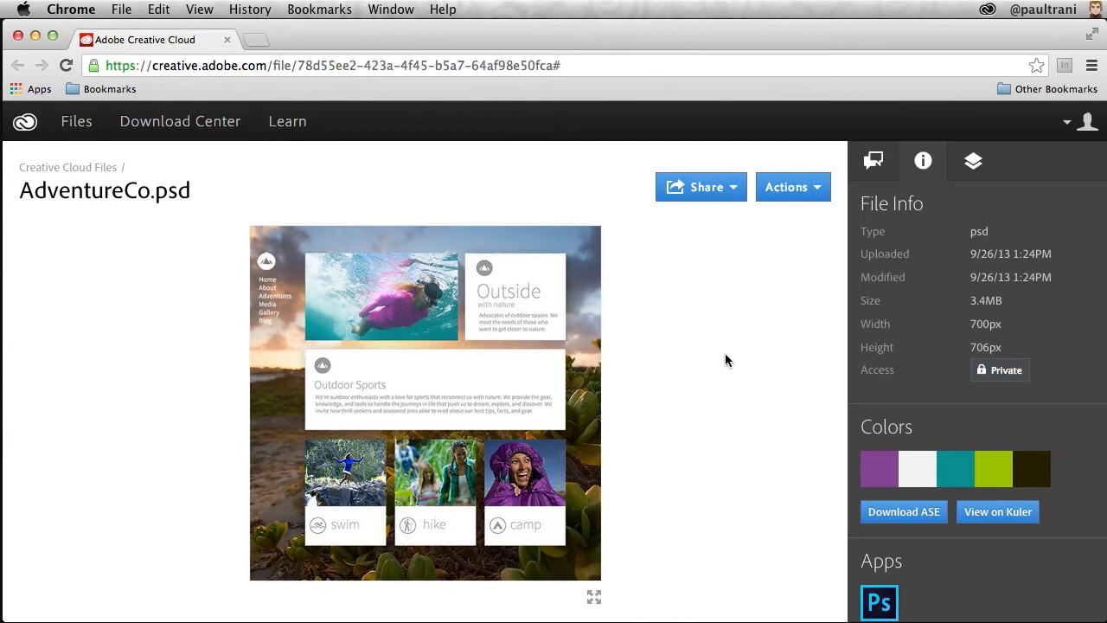
pyautogui.click(719, 188)
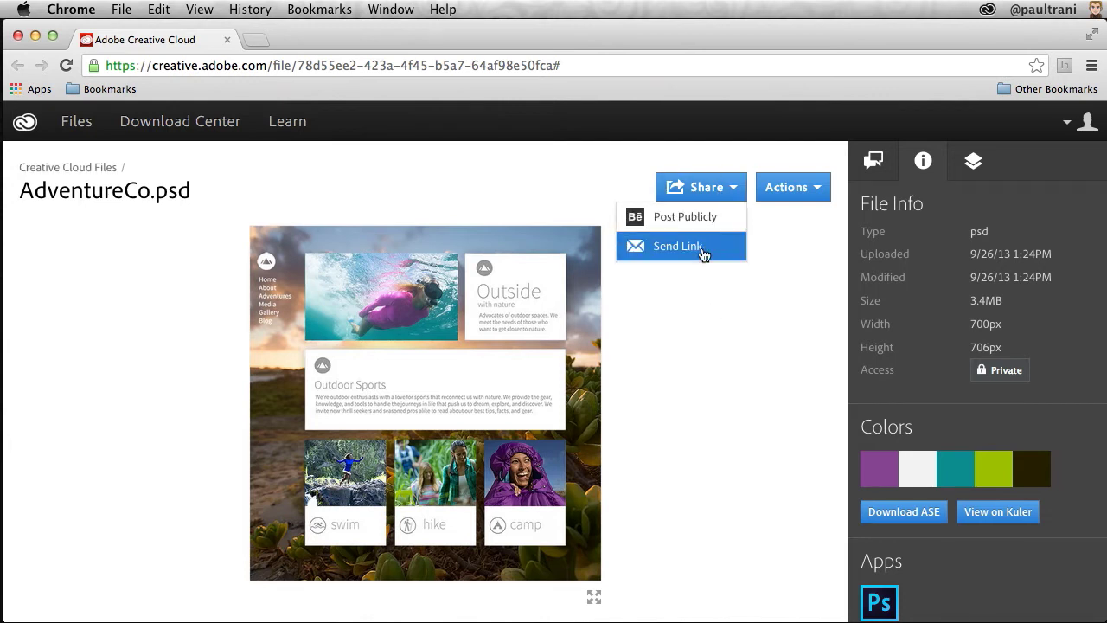
pyautogui.click(745, 340)
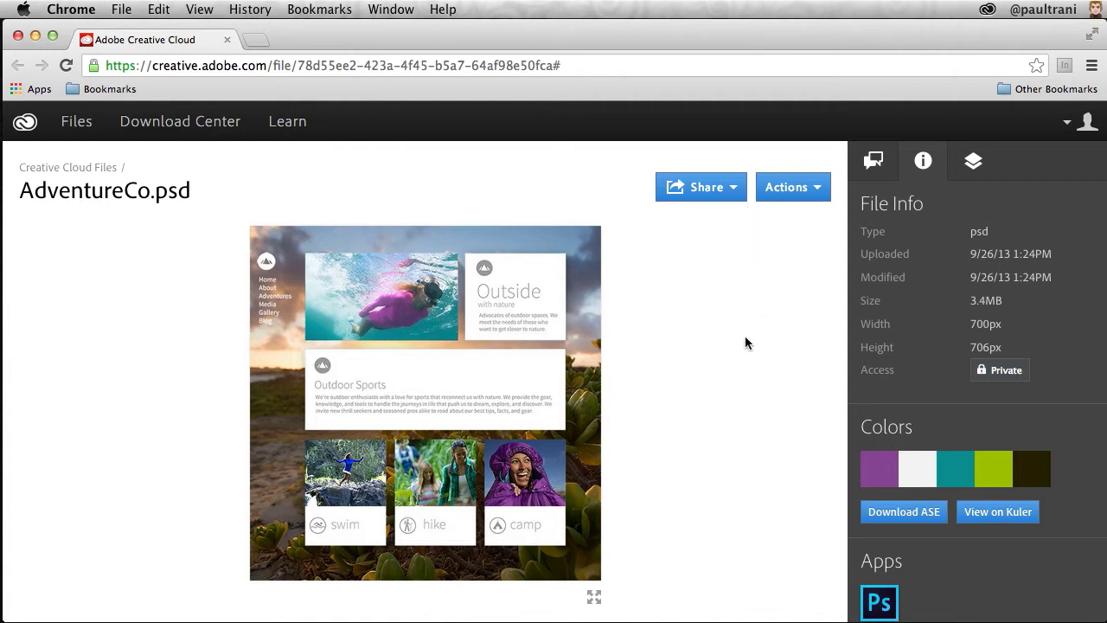
# Hide the hero2 layer in the Layers preview, then start a comment in the Activity tab.
pyautogui.click(971, 162)
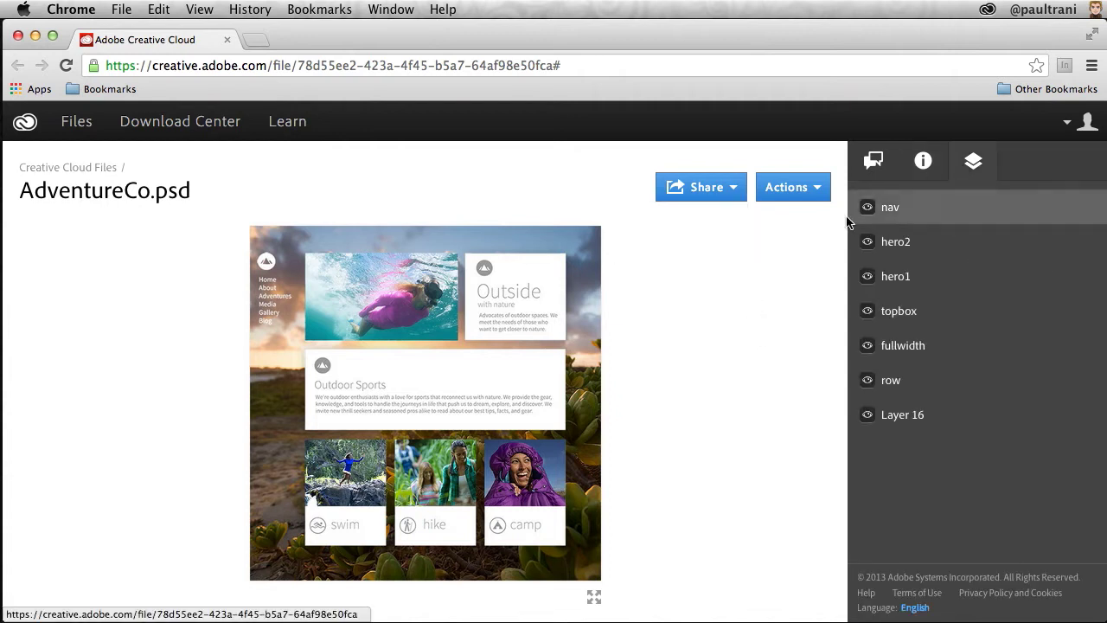
pyautogui.click(867, 242)
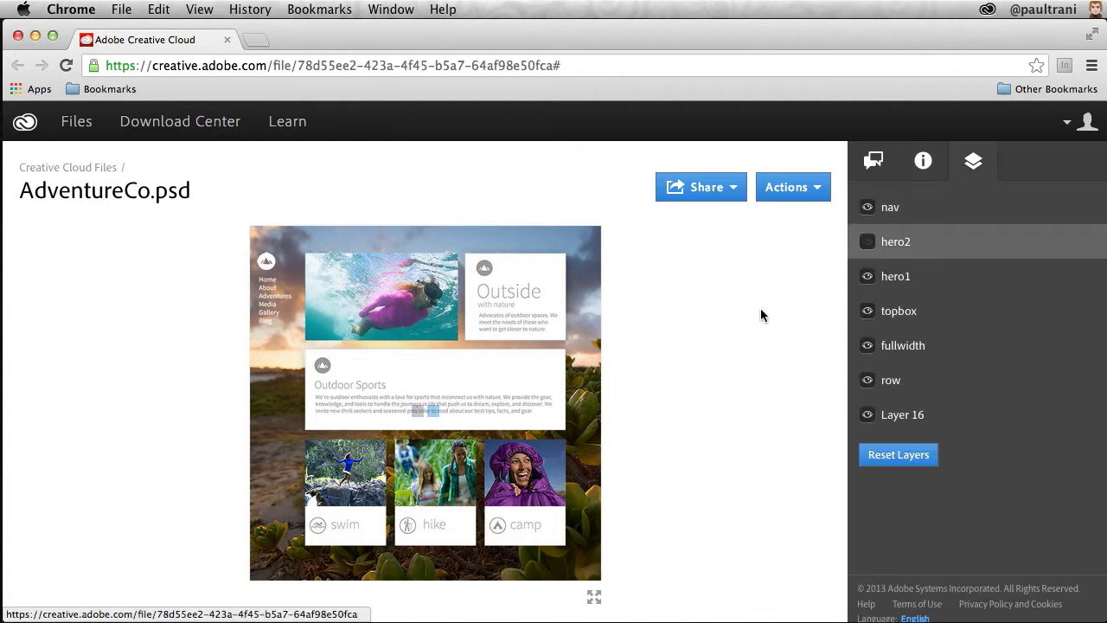
pyautogui.click(866, 169)
pyautogui.click(963, 239)
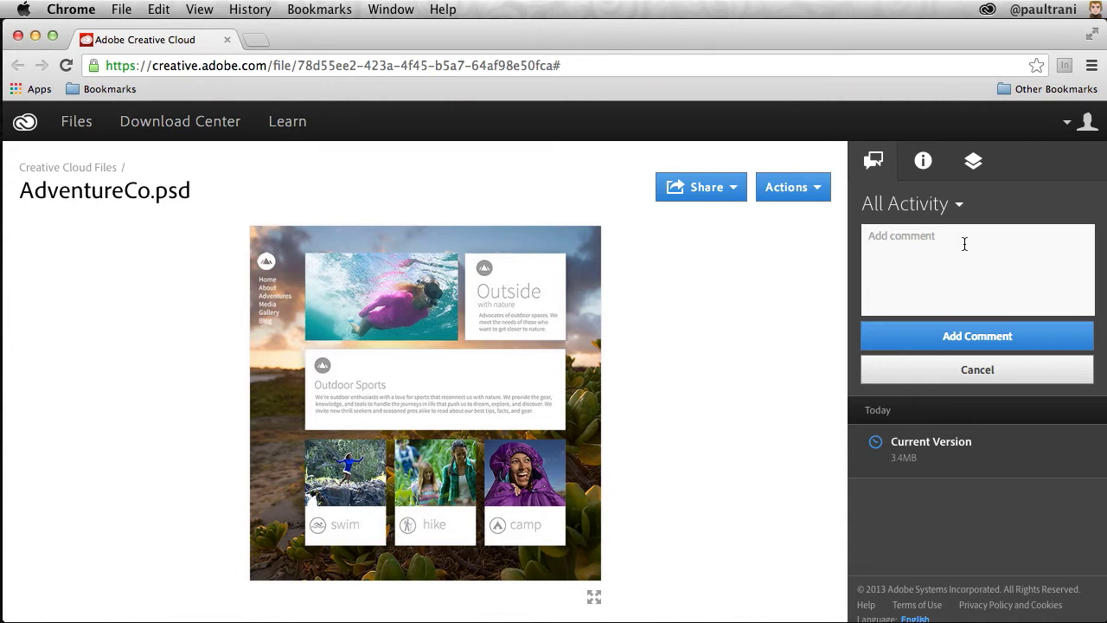
# Enter 'What do you think?' in AdventureCo.psd's Activity comment box and post it.
pyautogui.write('Wh')
pyautogui.press('BackSpace')
pyautogui.write('do you th')
pyautogui.write('ink?')
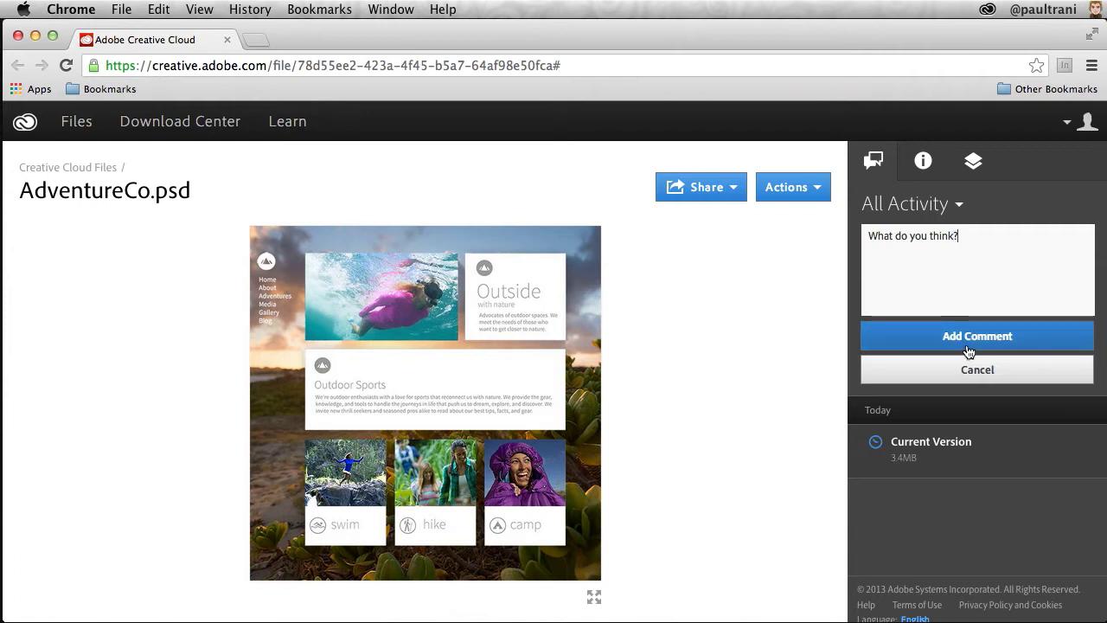
pyautogui.click(968, 347)
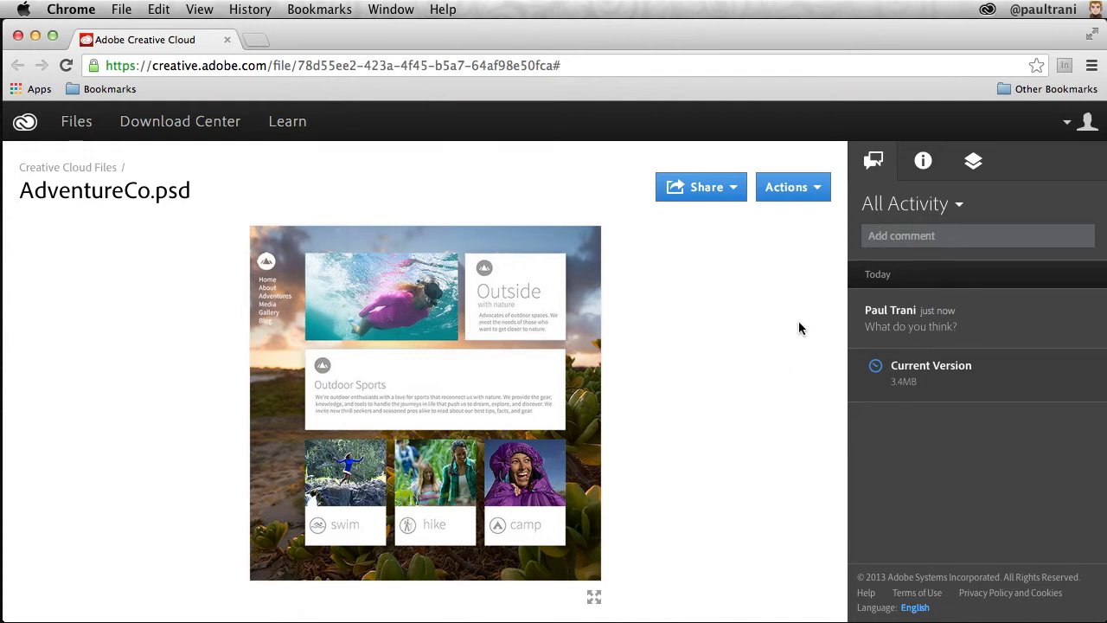
# Open AdventureCo.psd in Photoshop from the synced Creative Cloud Files folder.
pyautogui.click(35, 36)
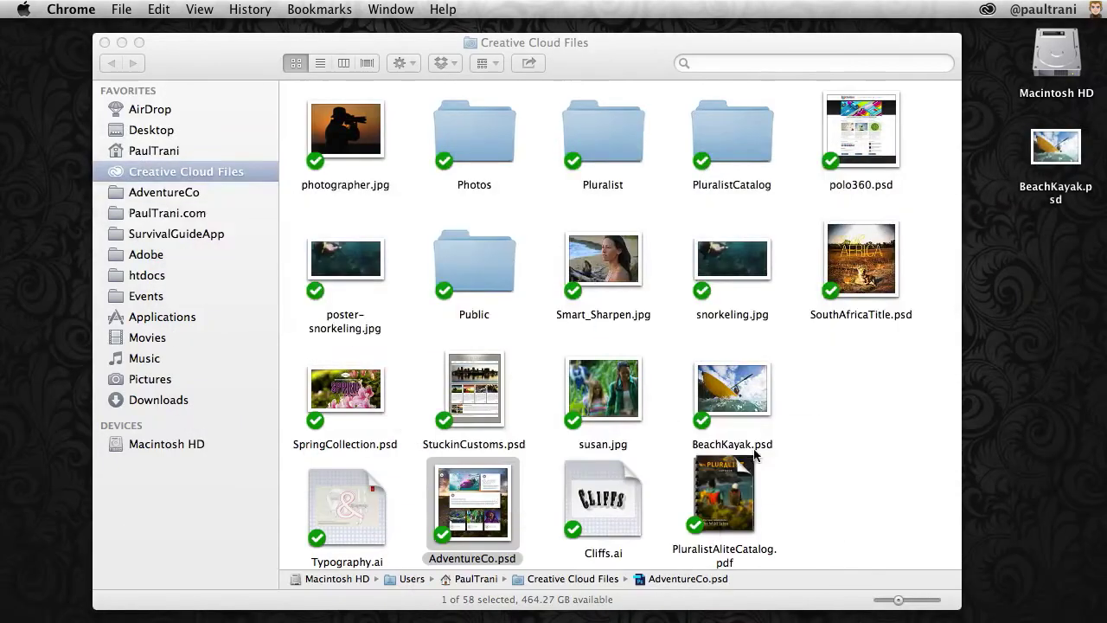
pyautogui.click(808, 450)
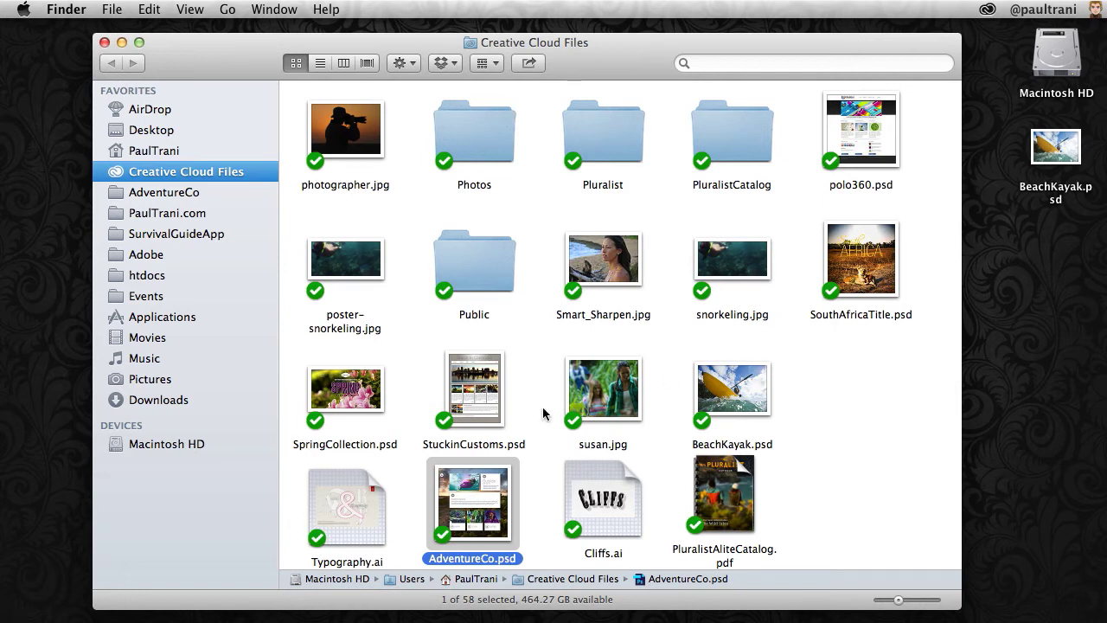
pyautogui.doubleClick(478, 504)
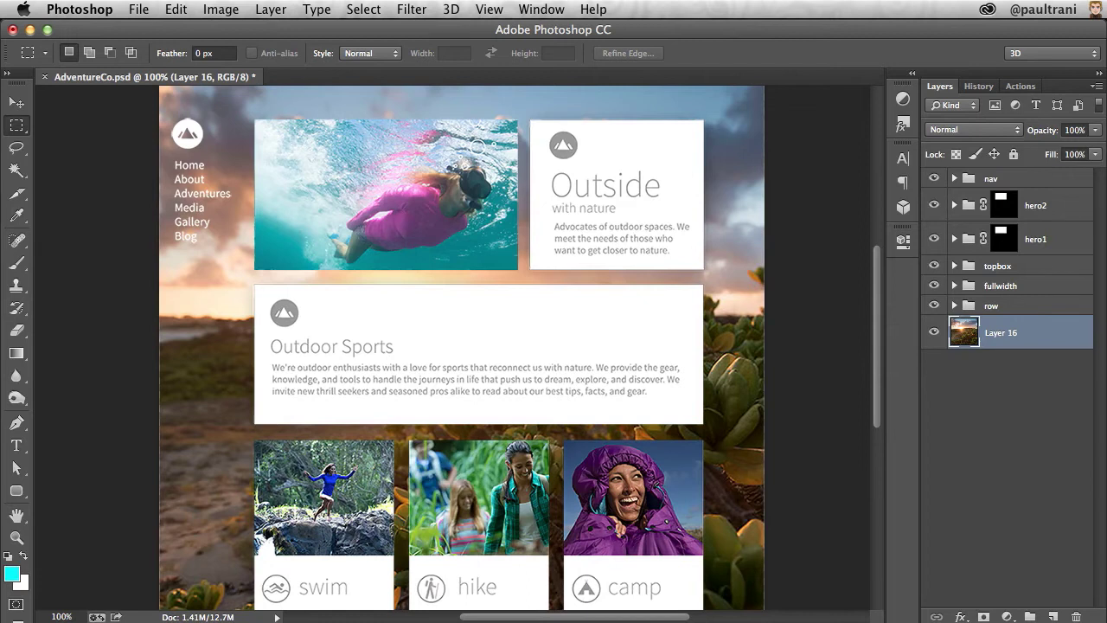
# Paste the ocean-and-sky image as the new background layer and save AdventureCo.psd.
pyautogui.hotkey('ctrl', 'v')
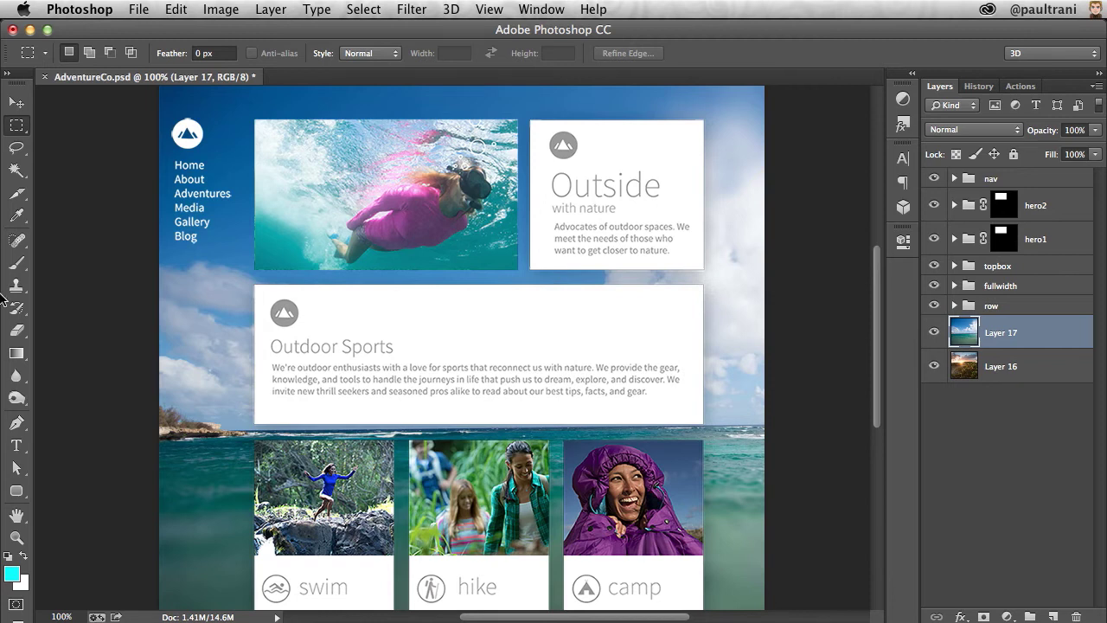
pyautogui.click(139, 9)
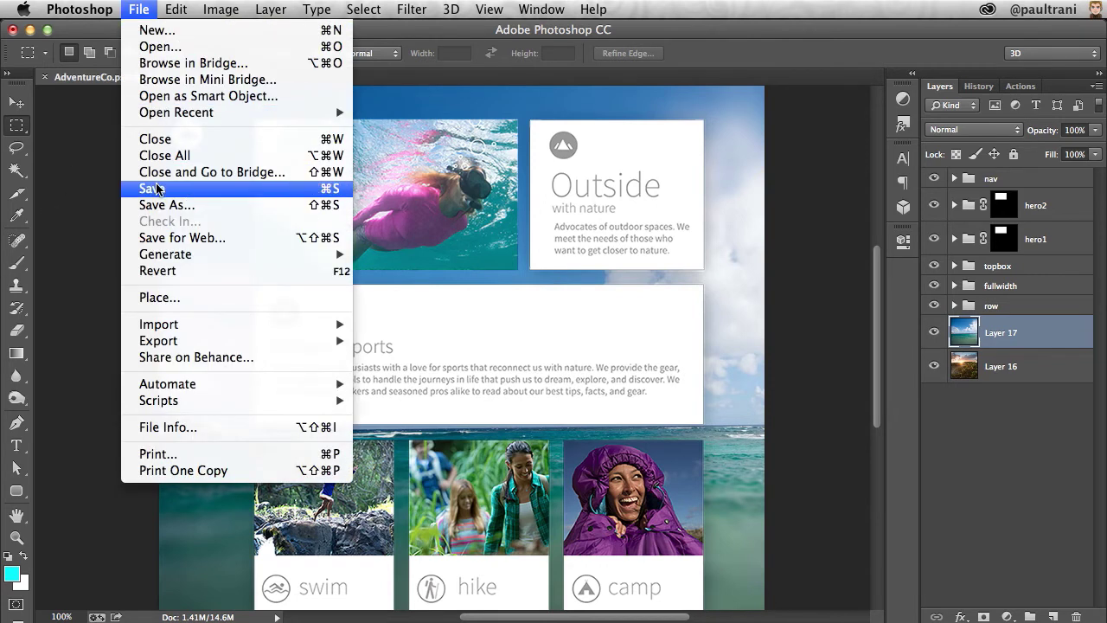
pyautogui.click(156, 189)
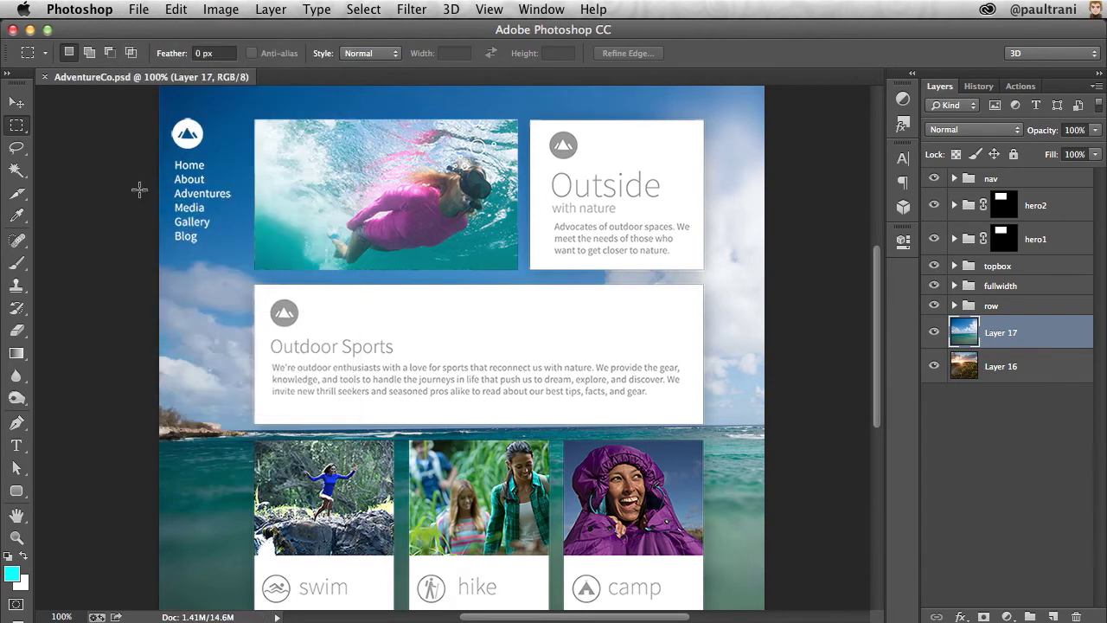
# View the updated AdventureCo.psd on the website and check its new version in Activity.
pyautogui.click(30, 30)
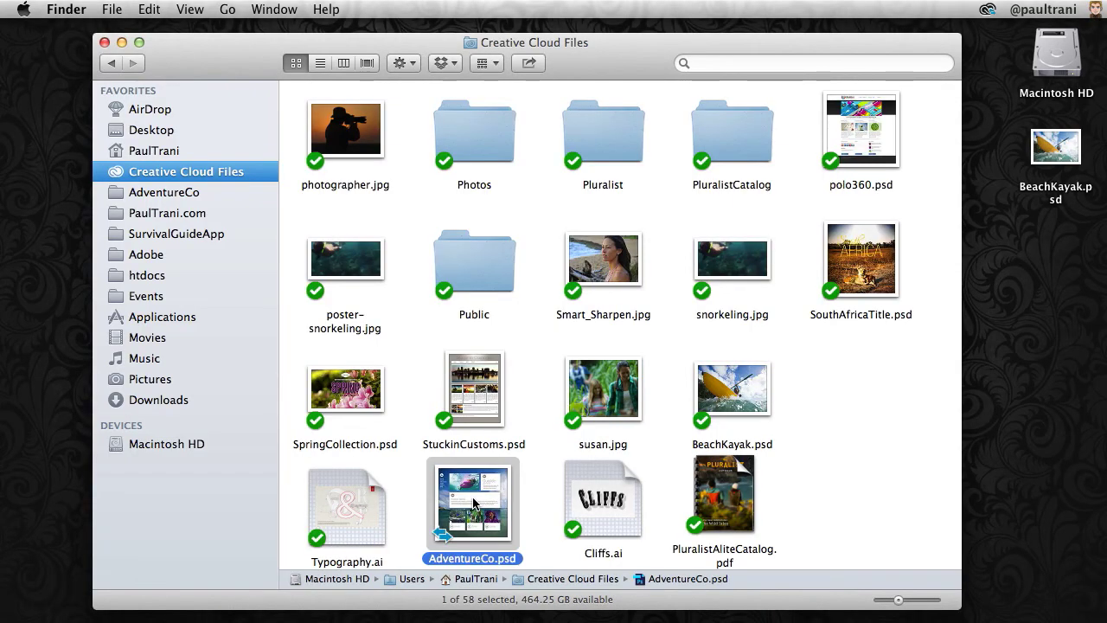
pyautogui.rightClick(473, 503)
pyautogui.moveTo(534, 349)
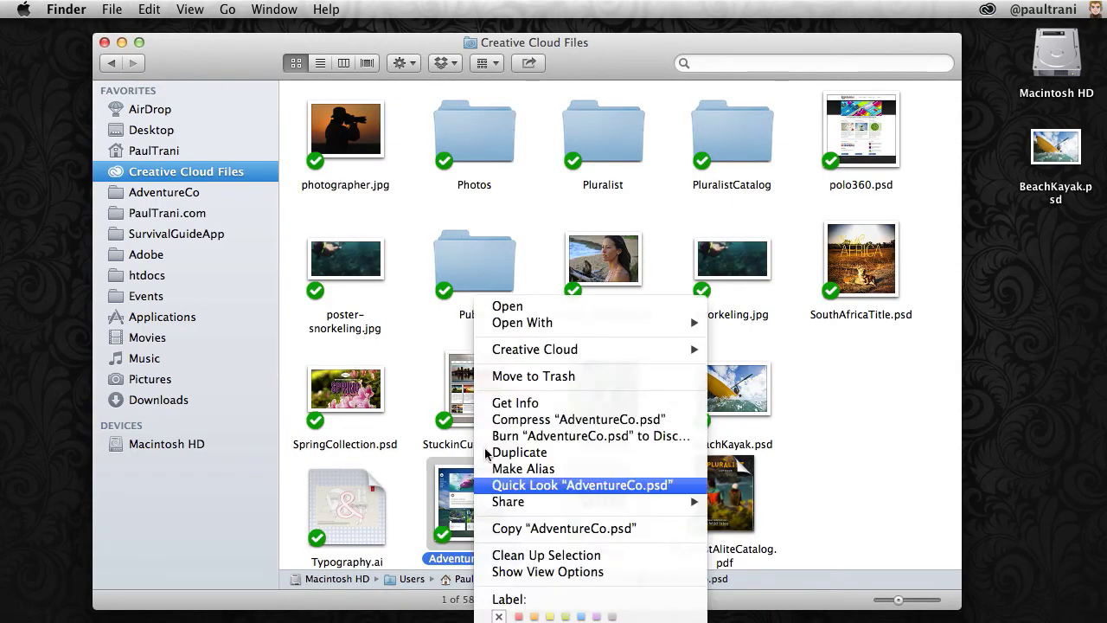
pyautogui.click(738, 350)
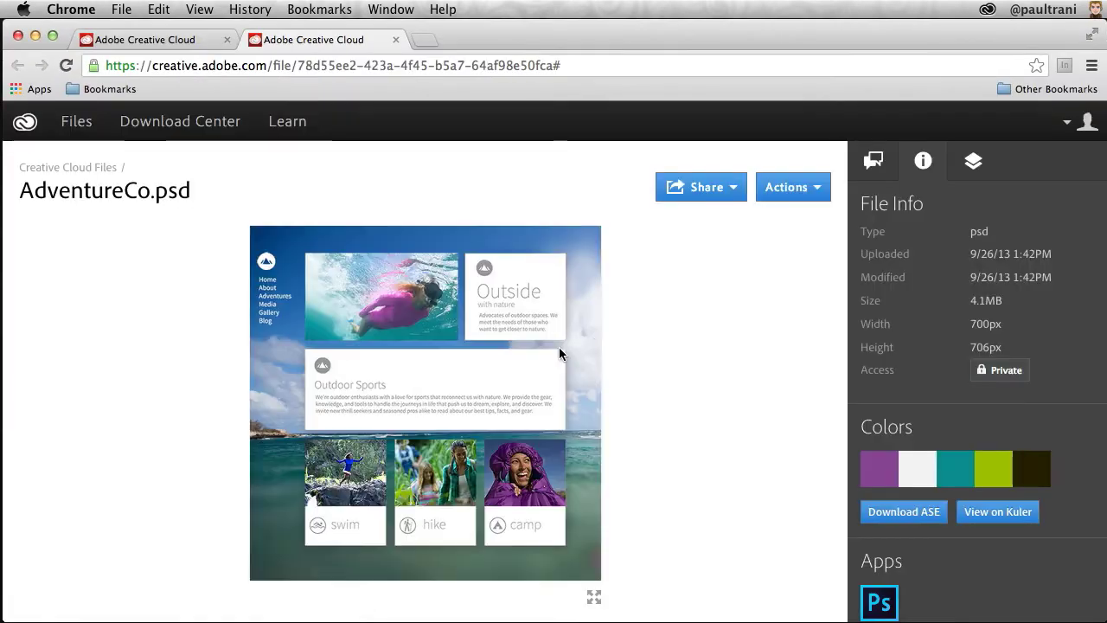
pyautogui.click(866, 167)
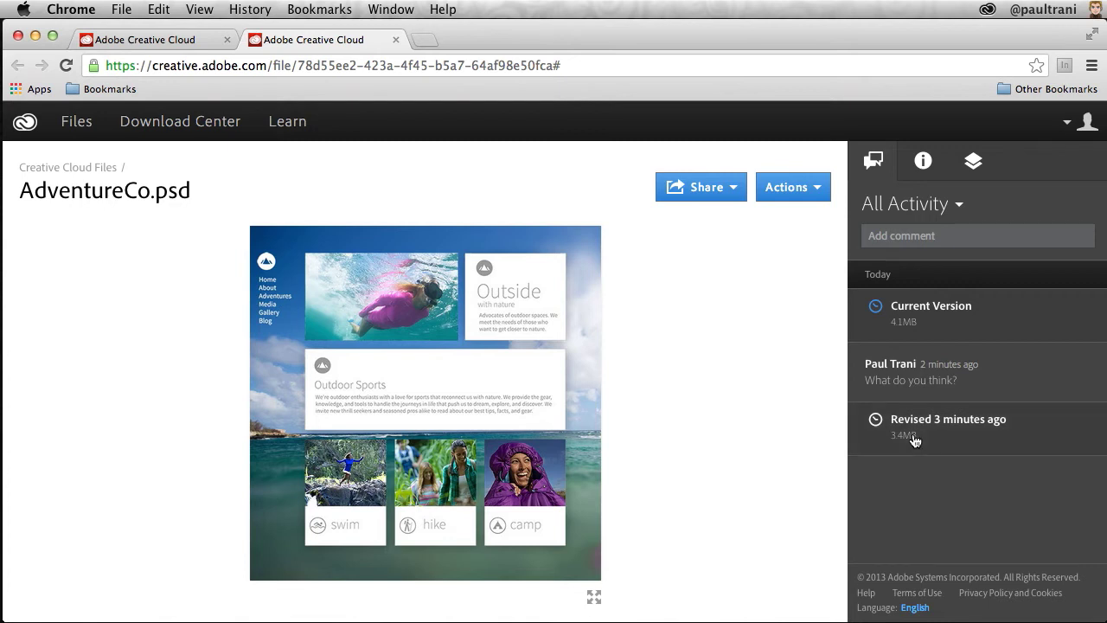
# Open PluralistCatalog.indd from the PluralistCatalog folder and preview its third page.
pyautogui.click(62, 172)
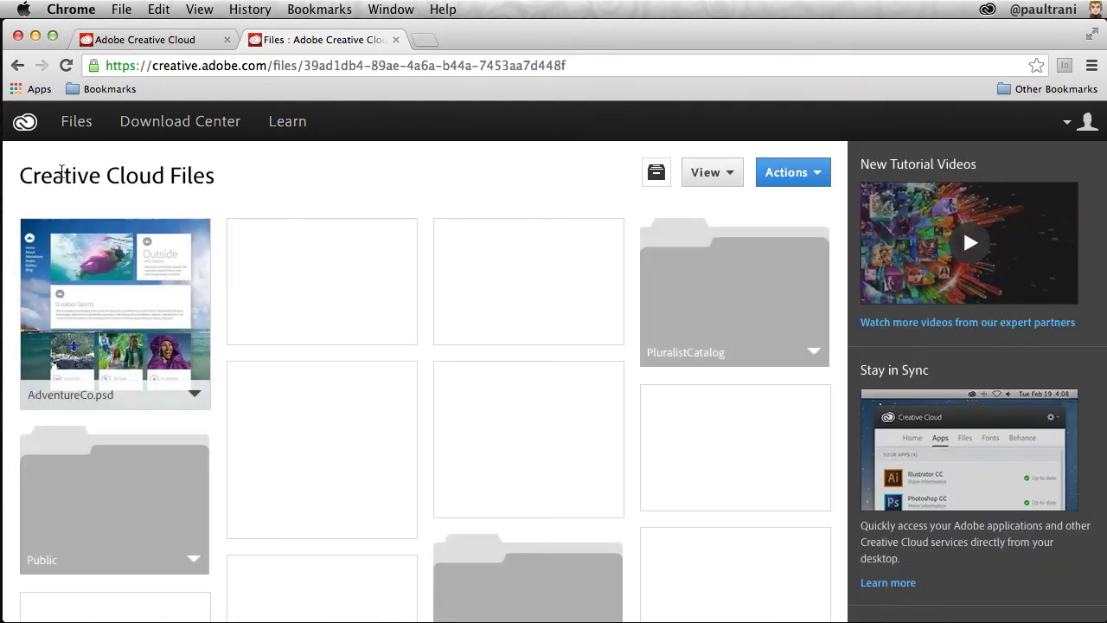
pyautogui.click(701, 317)
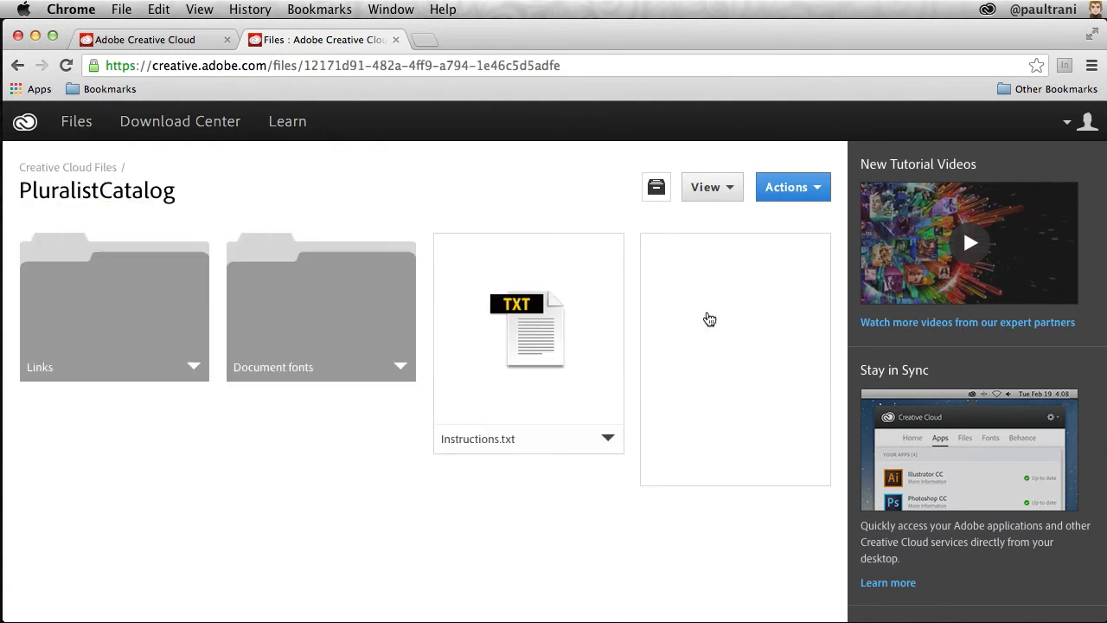
pyautogui.click(773, 329)
pyautogui.moveTo(425, 403)
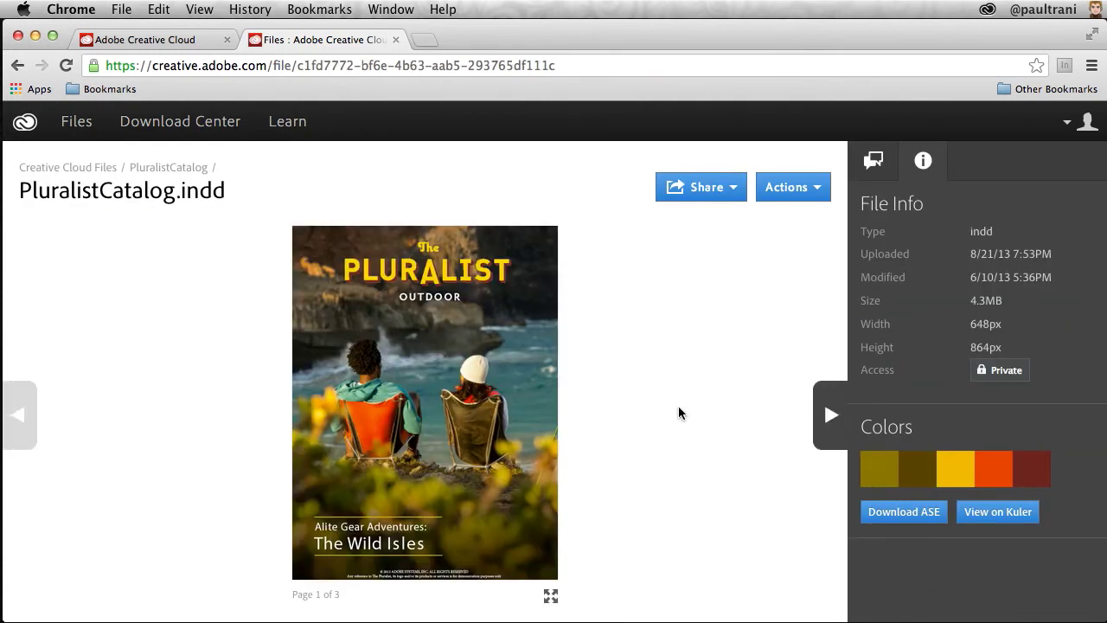
pyautogui.doubleClick(832, 415)
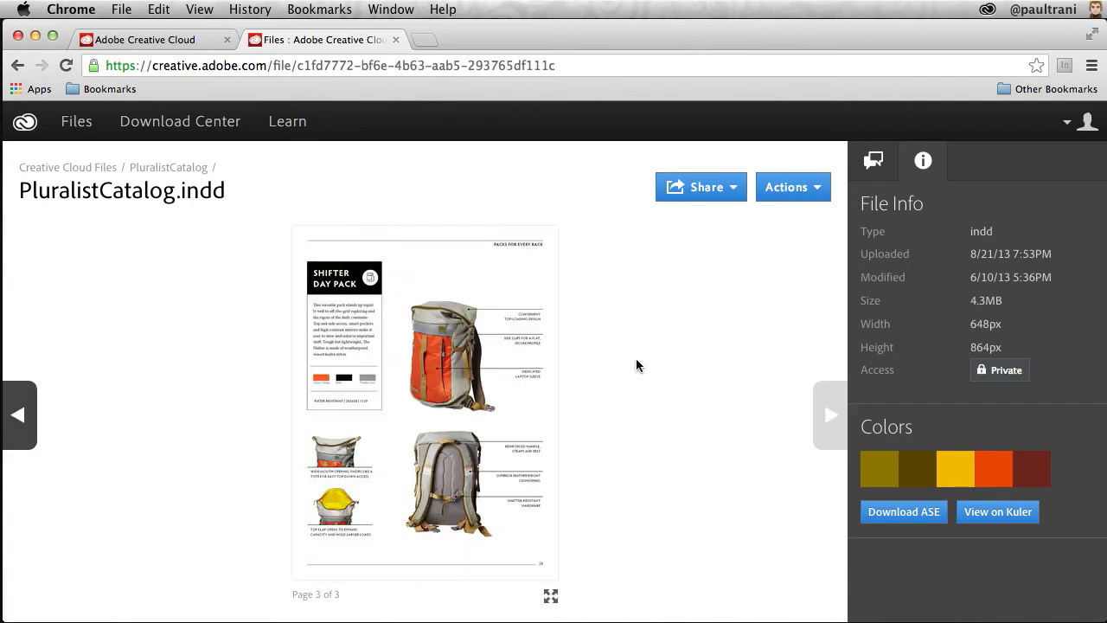
pyautogui.click(38, 35)
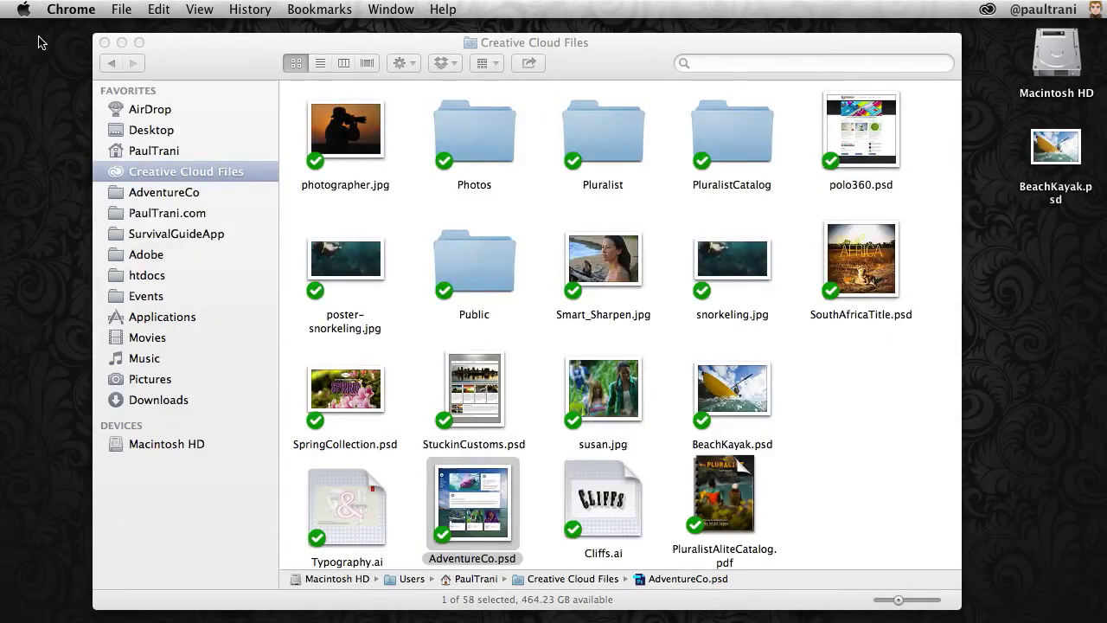